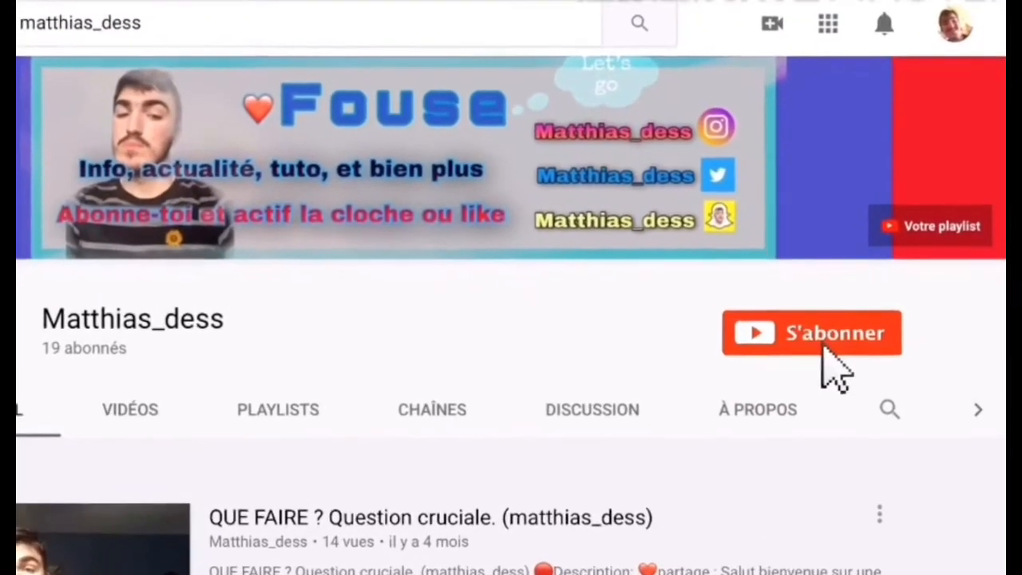
left_click(832, 343)
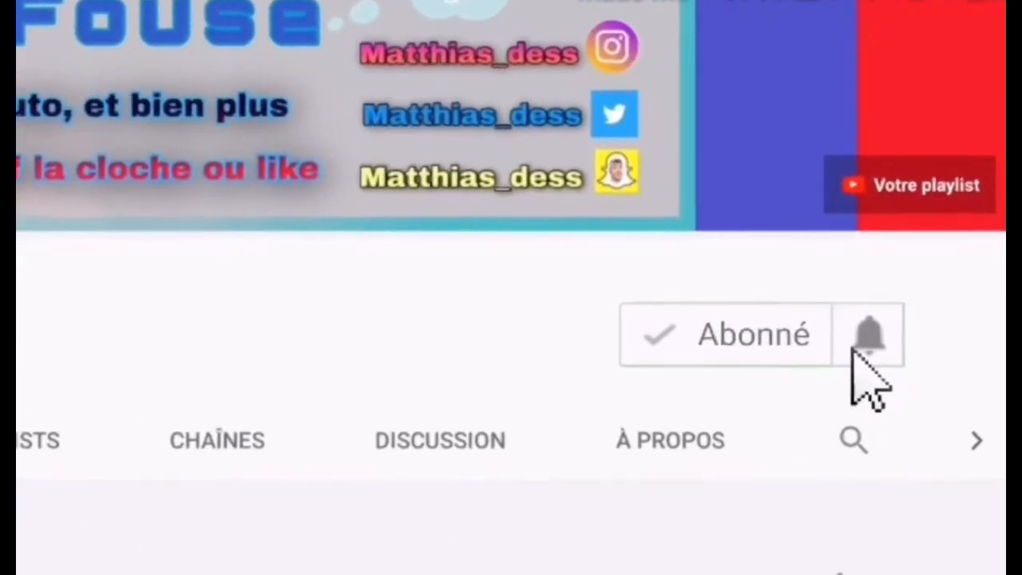
left_click(877, 337)
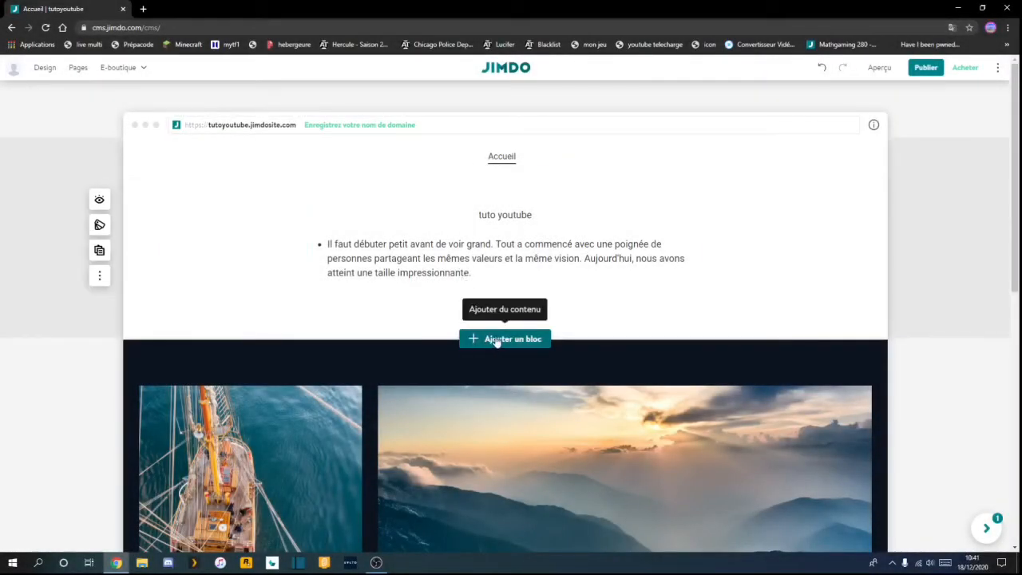
- Add the three-image "Qui sommes-nous ?" block from the Colonne category below the "tuto youtube" text block
scroll(495, 341, "down", 1)
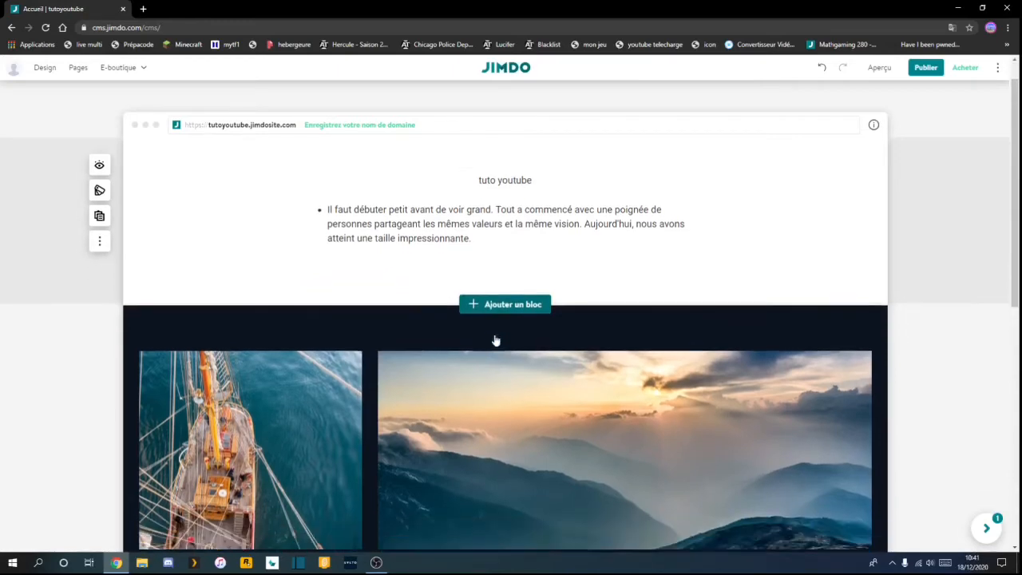
left_click(491, 286)
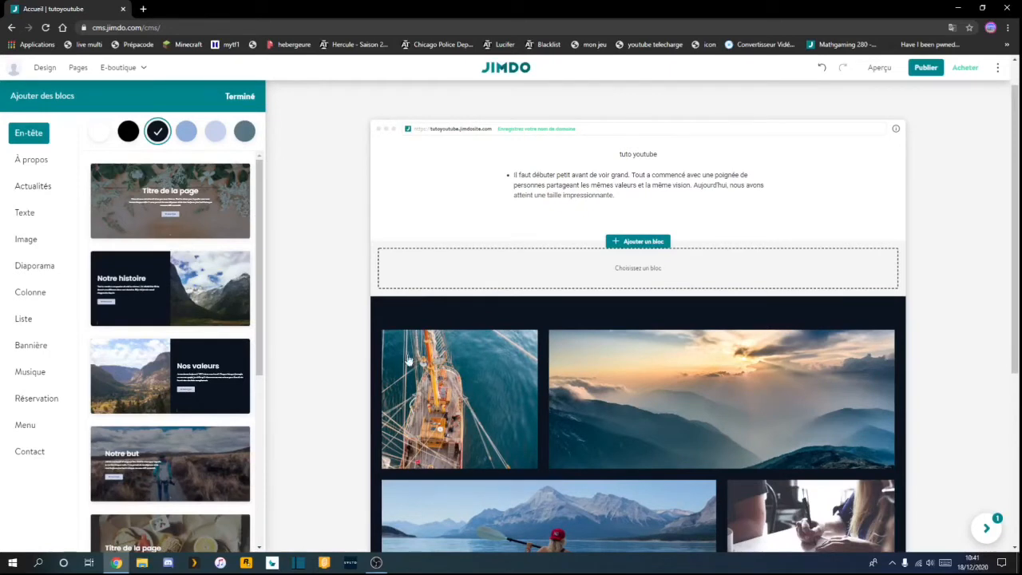
left_click(29, 295)
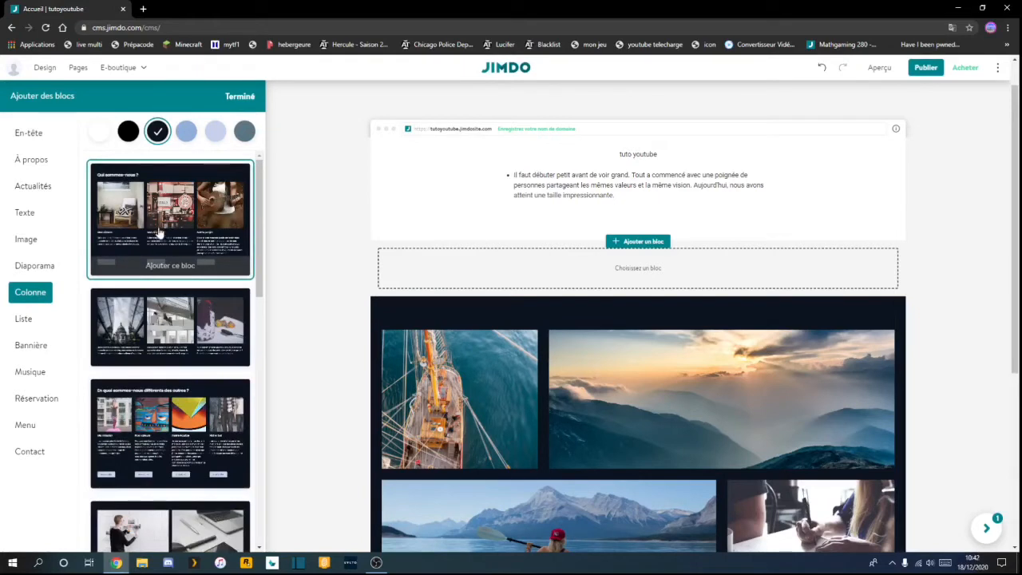
scroll(163, 228, "down", 2)
scroll(160, 258, "down", 1)
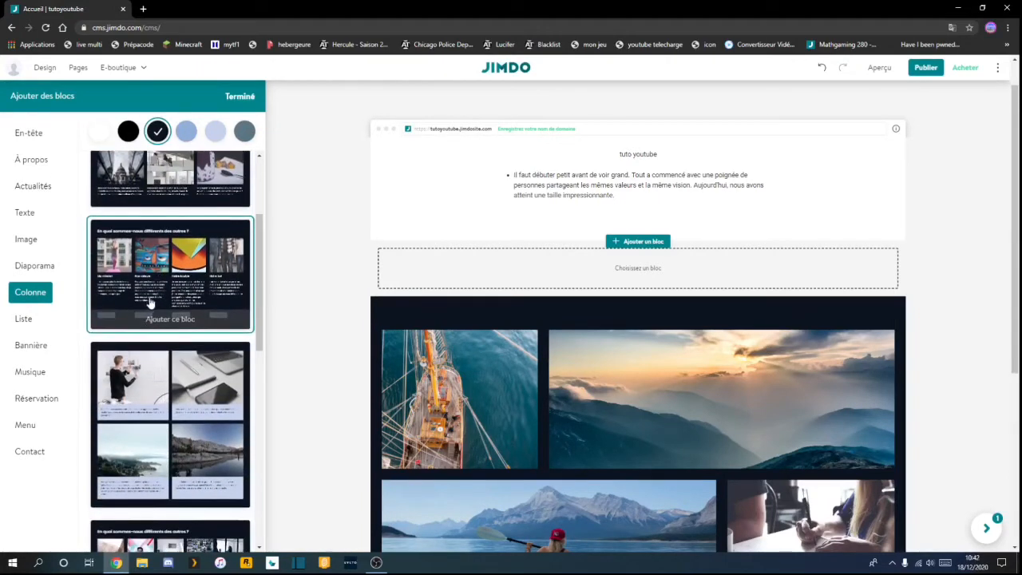
scroll(153, 335, "down", 1)
scroll(154, 346, "down", 3)
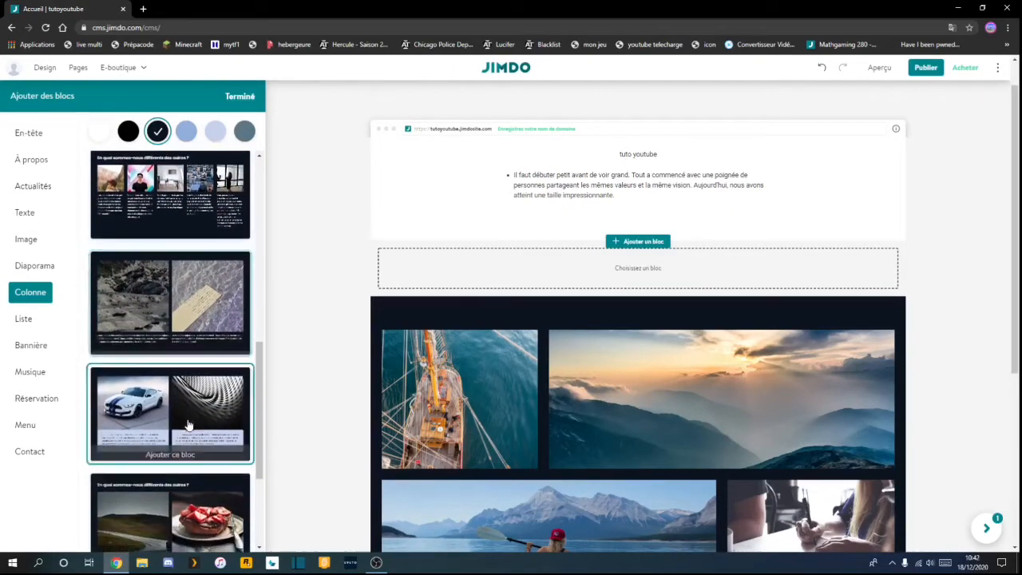
scroll(186, 423, "down", 2)
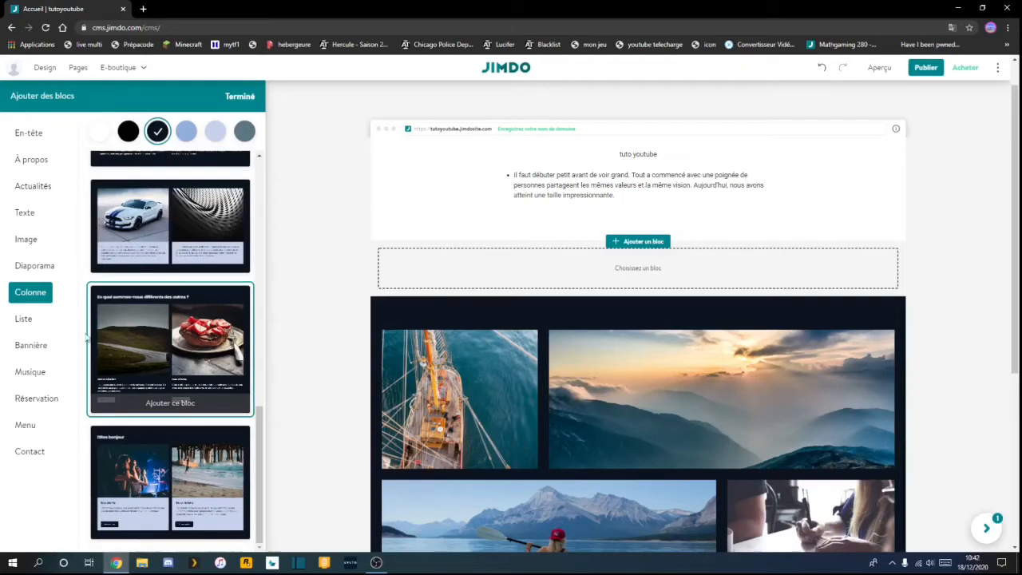
left_click(23, 320)
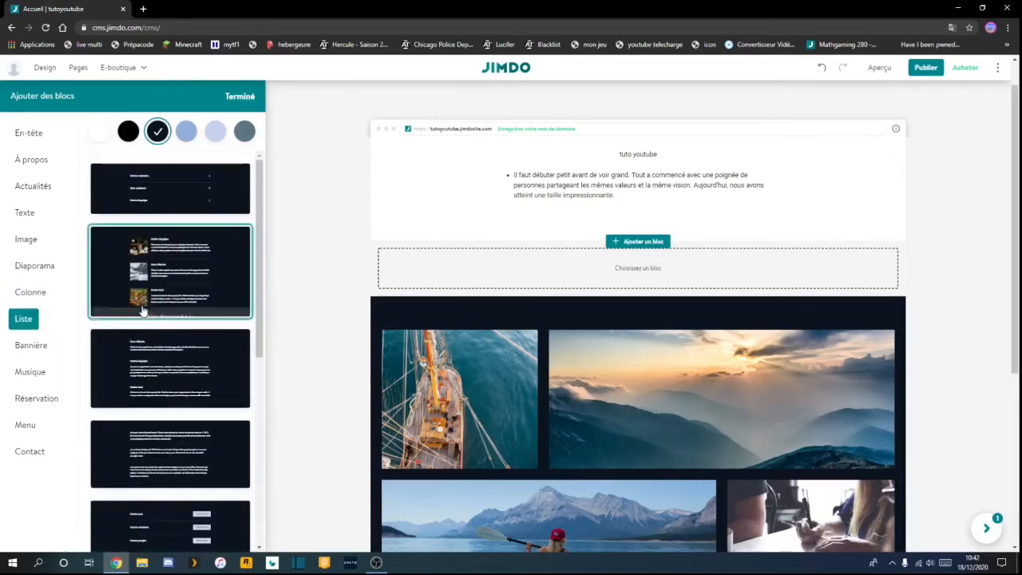
scroll(148, 310, "down", 2)
left_click(30, 295)
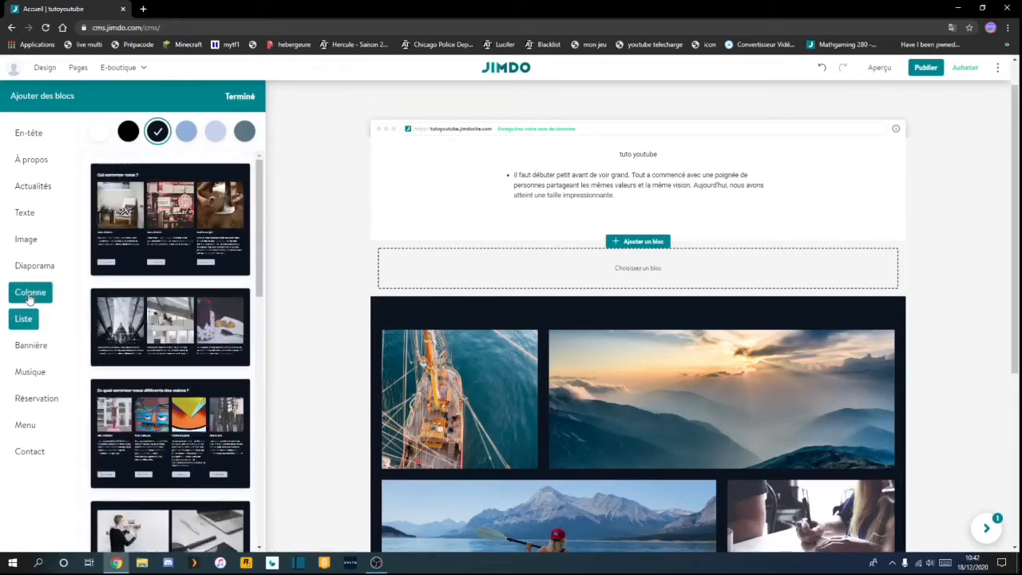
left_click(160, 259)
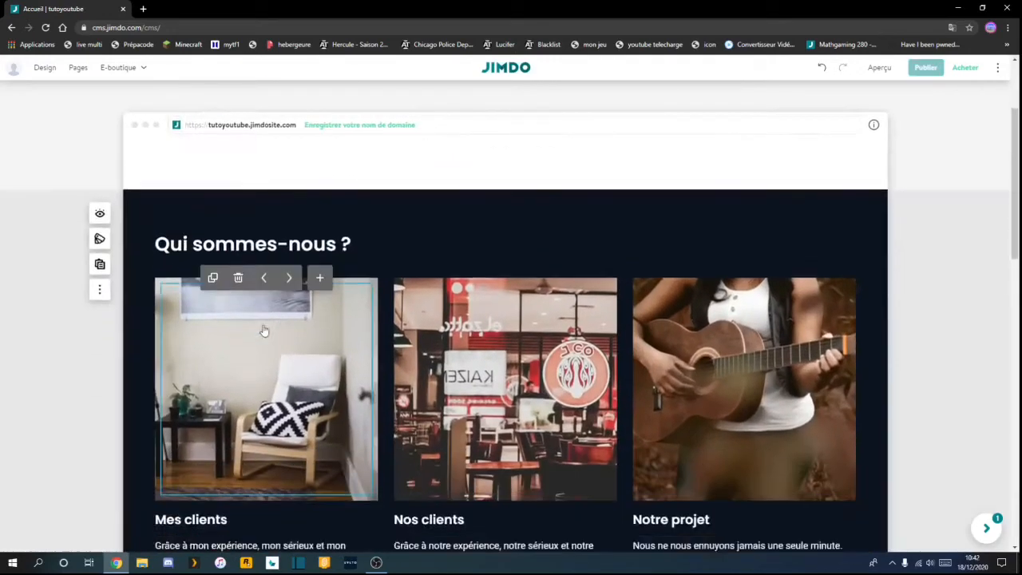
- Select the text of the "Qui sommes-nous ?" heading to view its formatting options
scroll(264, 330, "down", 2)
scroll(304, 303, "up", 2)
left_click(331, 270)
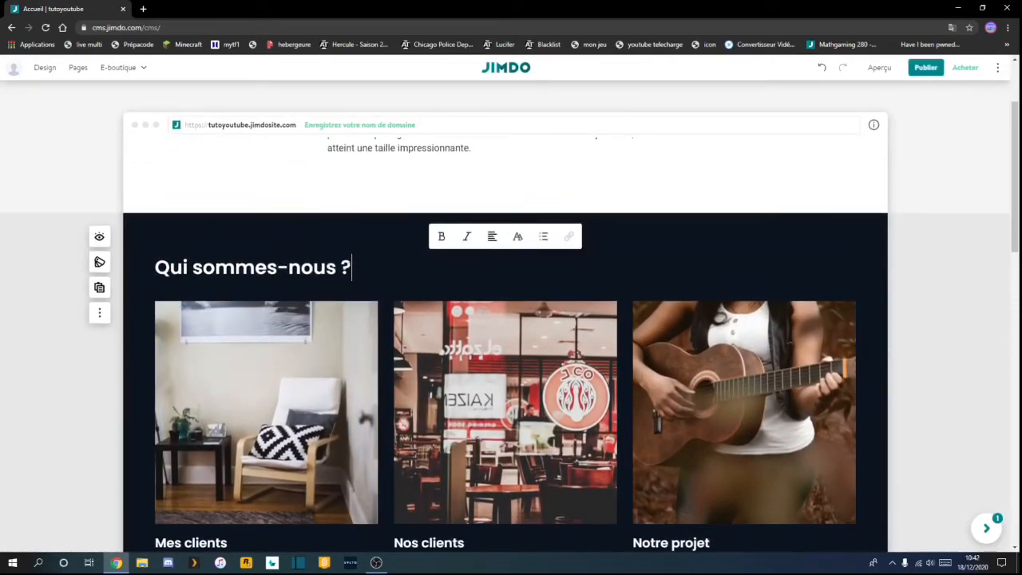
left_click_drag(351, 269, 169, 268)
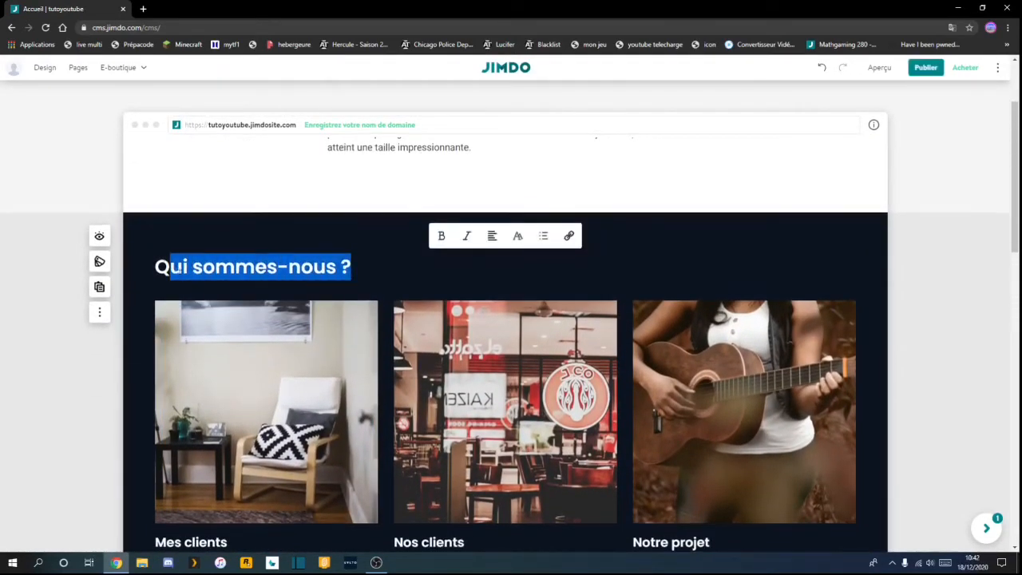
- Select the image above "Mes clients" to view its editing options and look over the block's columns
scroll(176, 325, "down", 1)
scroll(176, 326, "down", 1)
left_click(297, 289)
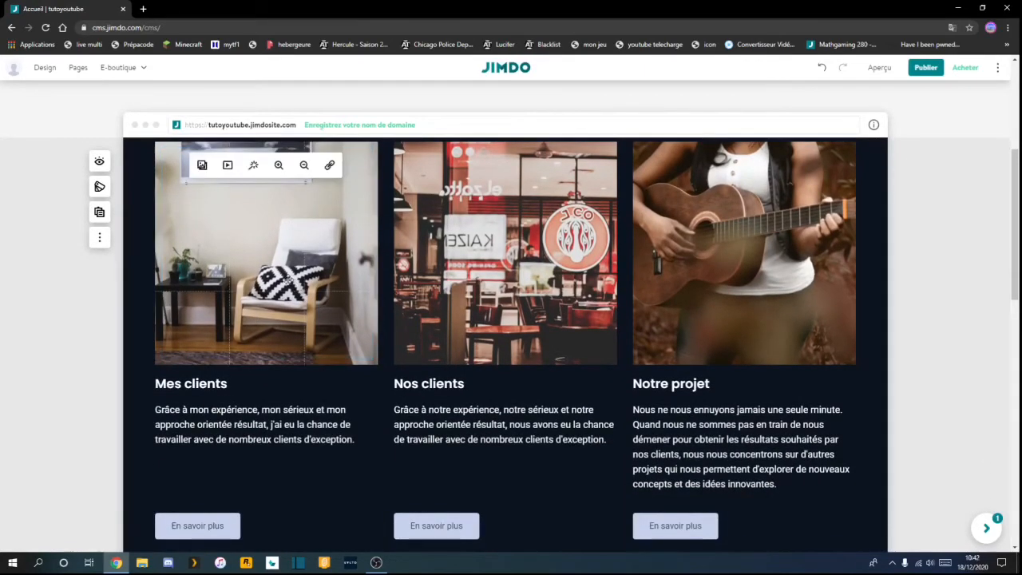
scroll(226, 252, "up", 1)
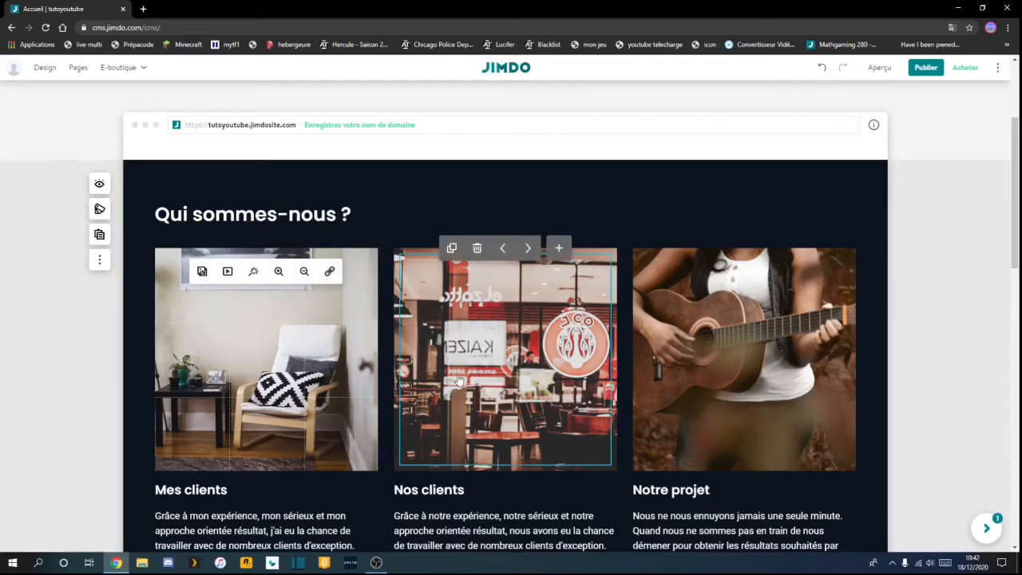
scroll(471, 379, "down", 3)
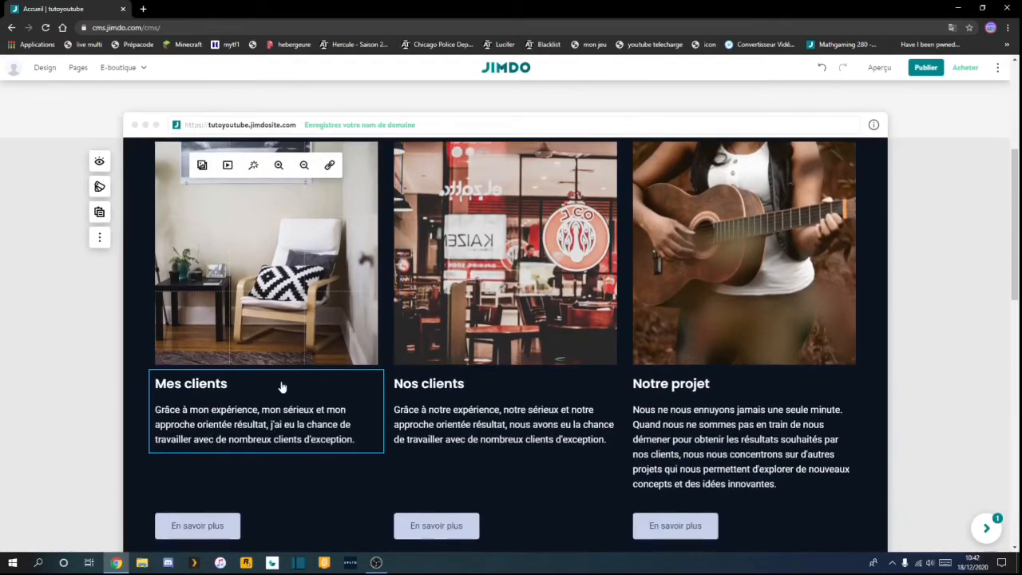
- Try centred and right alignment on the "Mes clients" paragraph and return it to left alignment
left_click(281, 387)
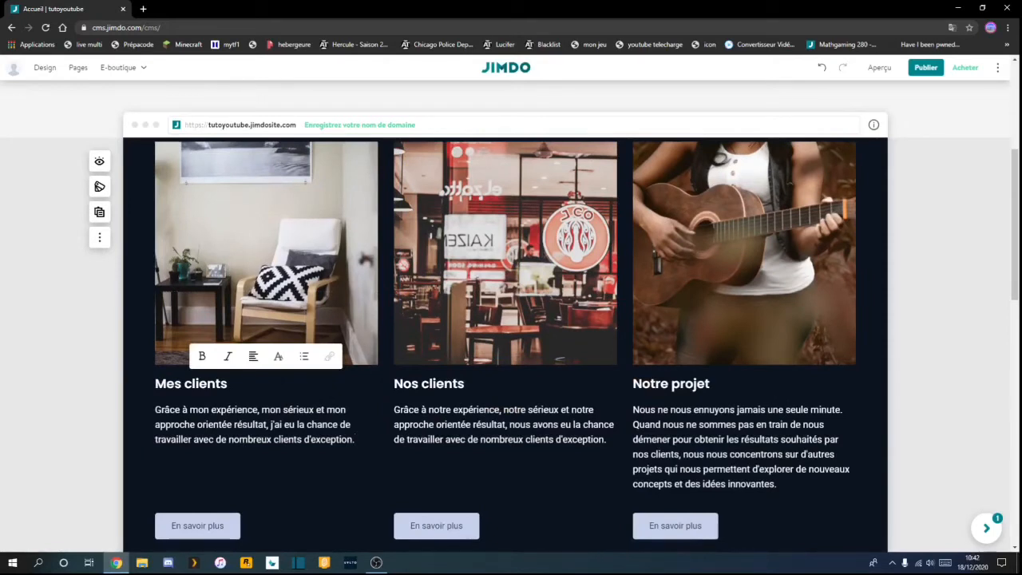
left_click(253, 358)
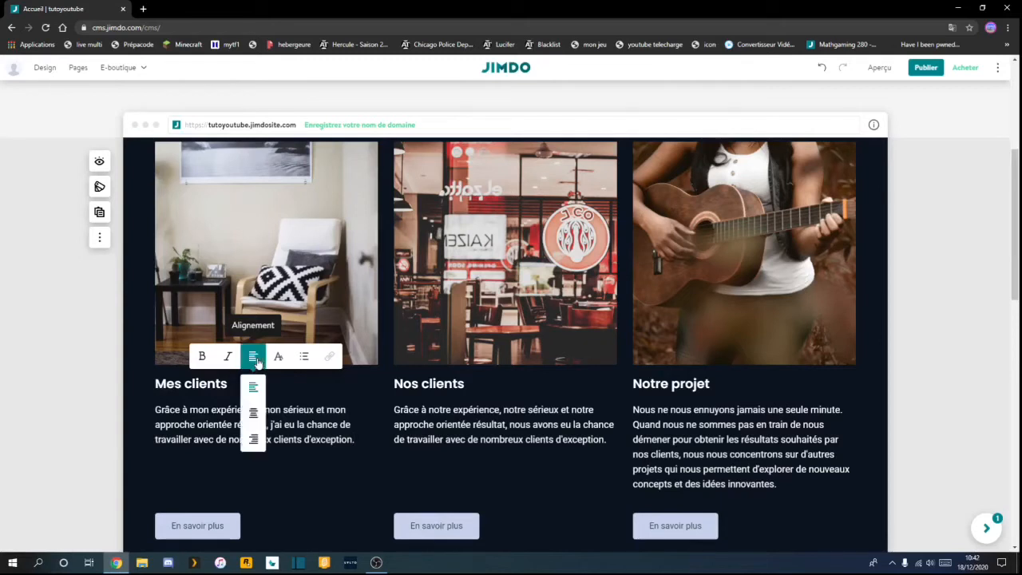
left_click(254, 414)
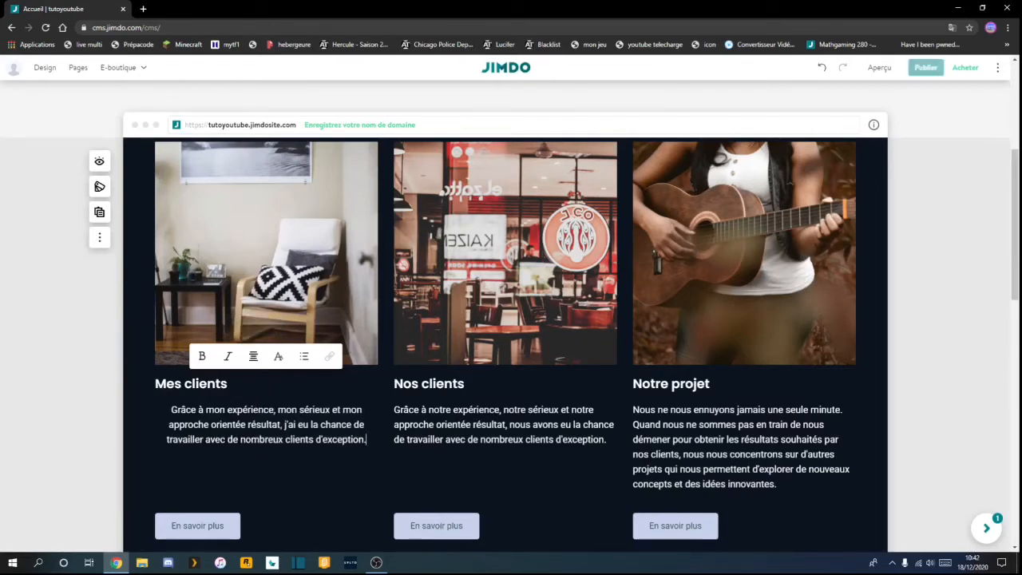
left_click(253, 356)
left_click(257, 439)
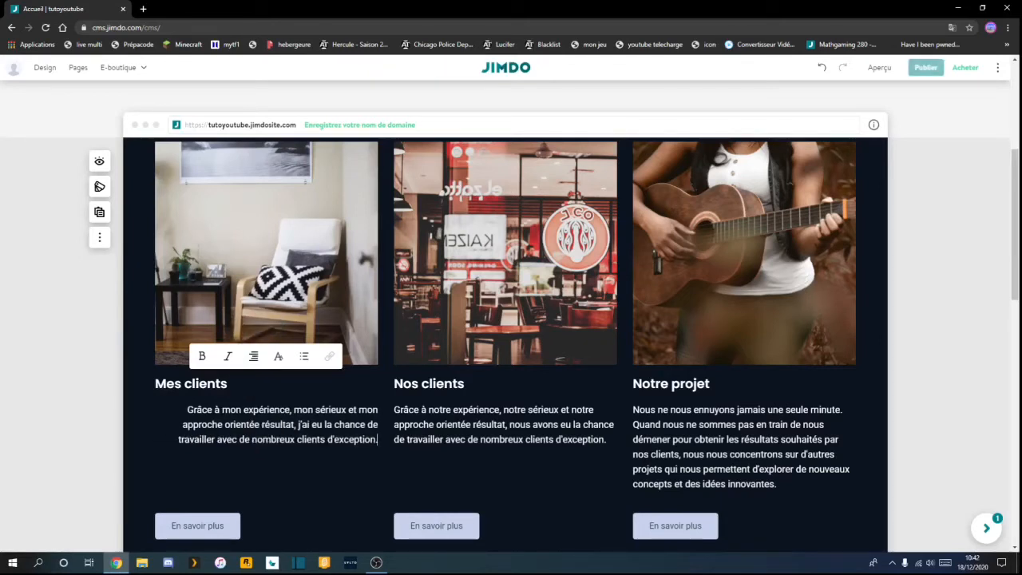
left_click(253, 356)
left_click(253, 387)
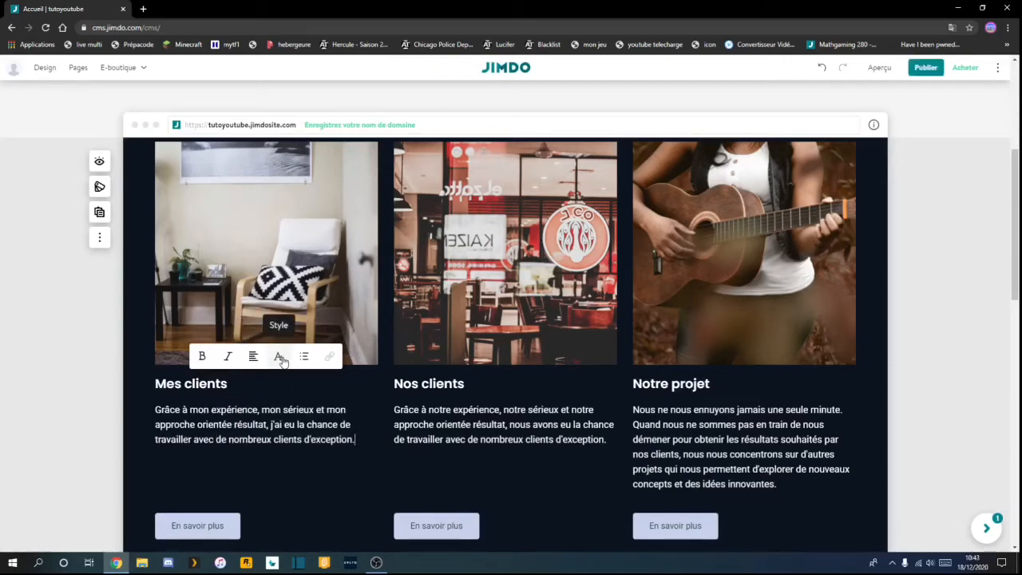
- View the text styles for the "Mes clients" paragraph and switch its bulleted list on and off again
left_click(279, 357)
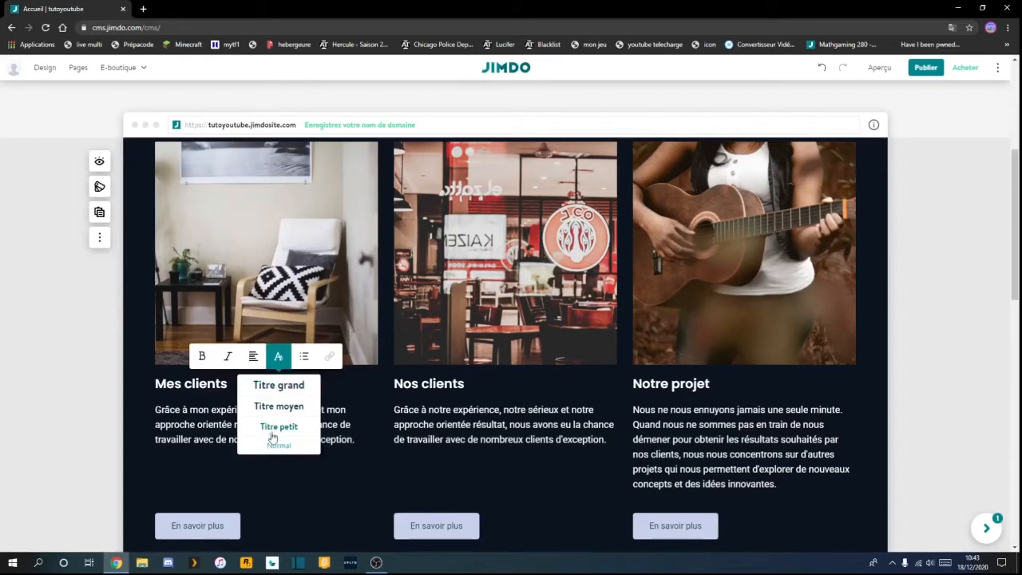
left_click(301, 357)
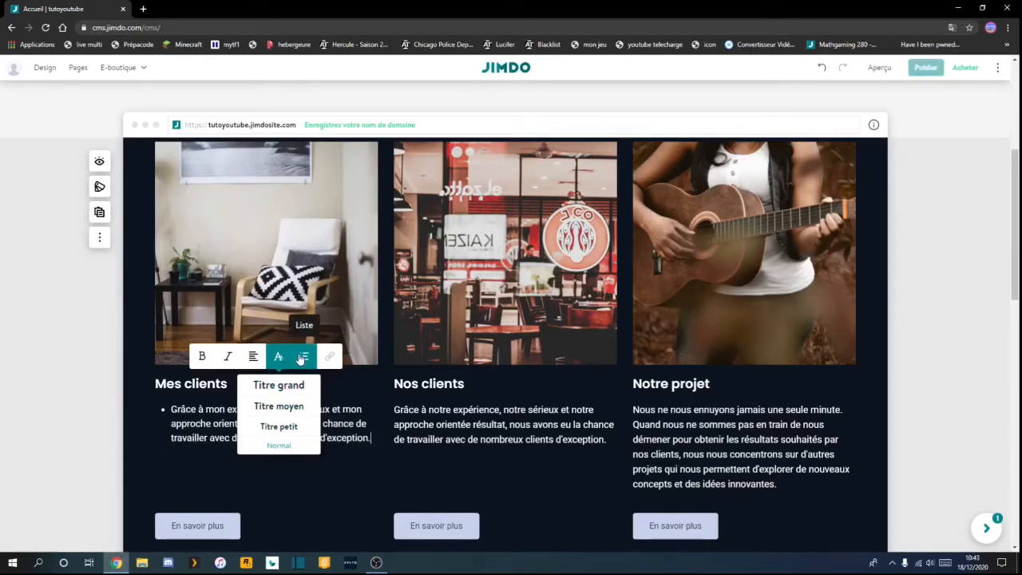
left_click(301, 357)
left_click(301, 357)
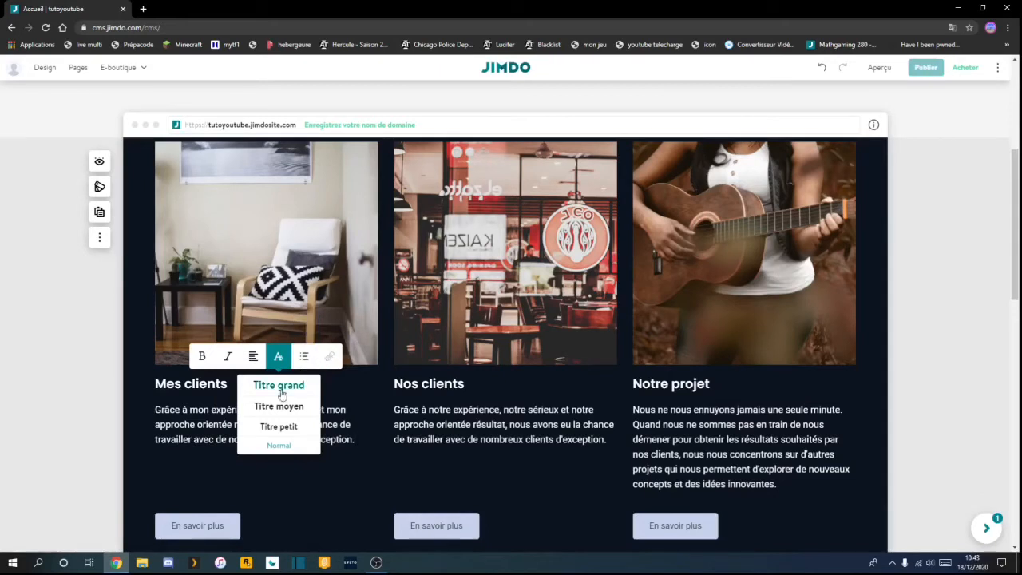
left_click(206, 409)
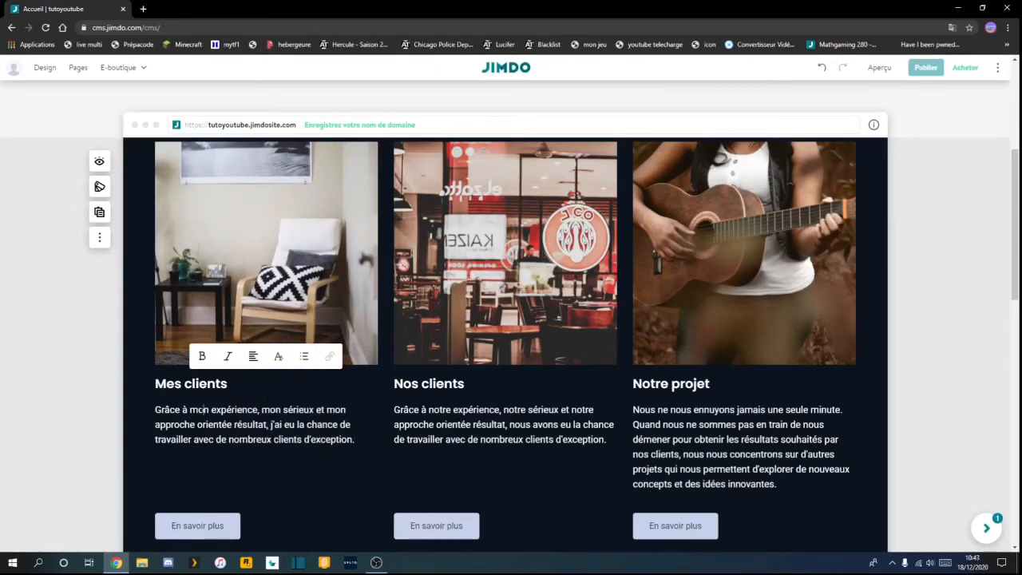
- Select the word "résultat" in the "Mes clients" paragraph and examine the available link types
double_click(247, 424)
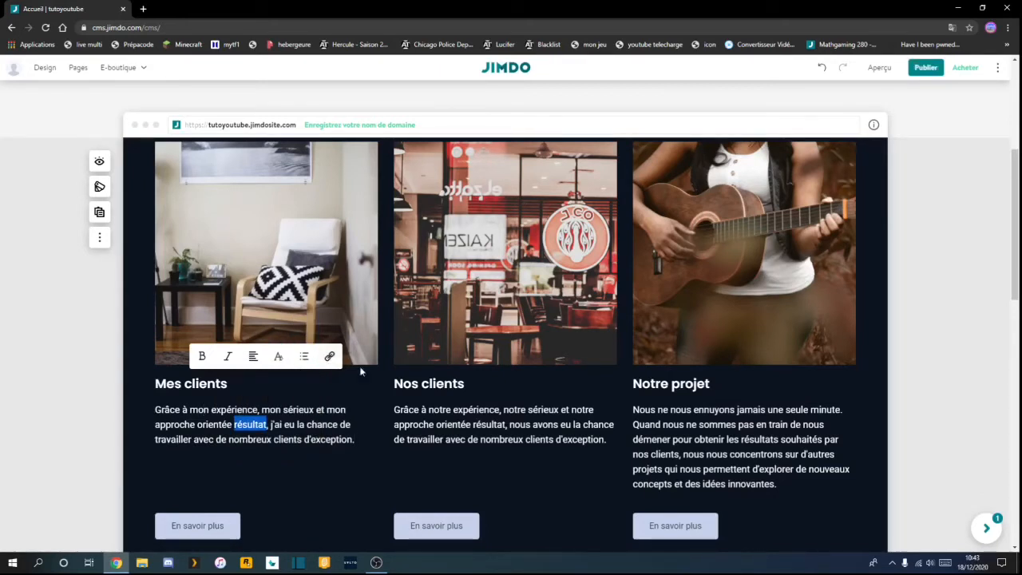
left_click(329, 357)
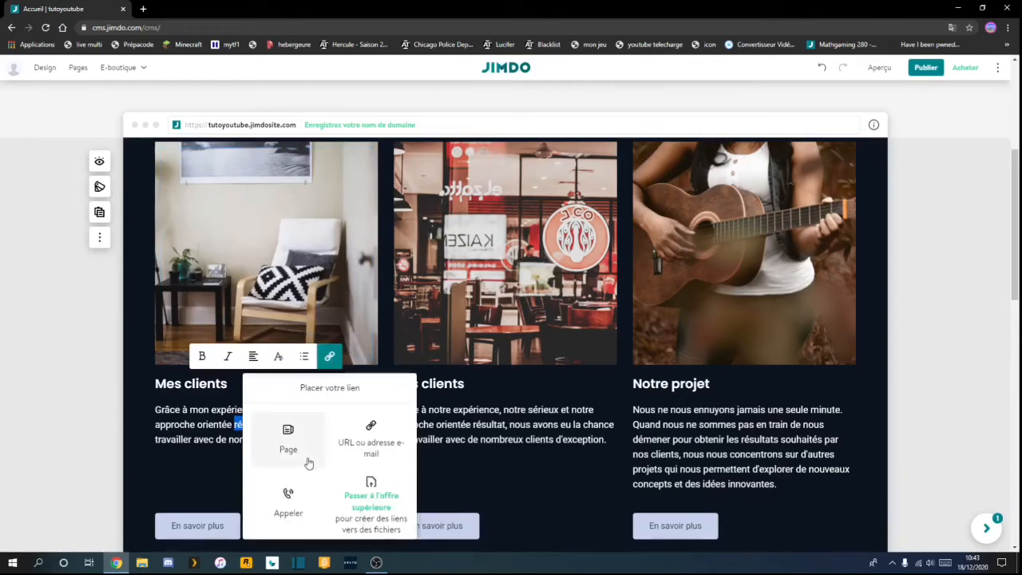
scroll(275, 446, "down", 1)
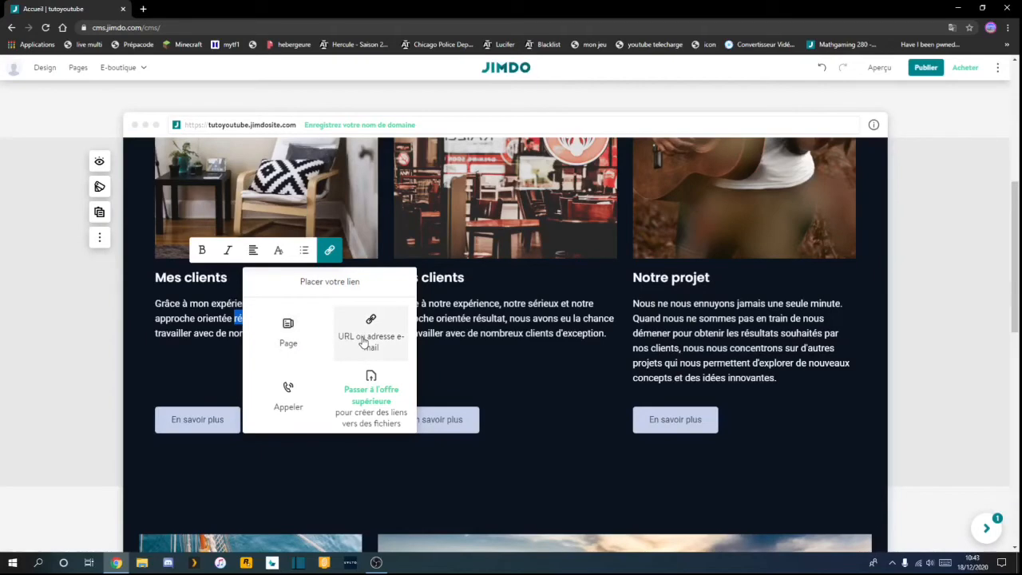
left_click(140, 375)
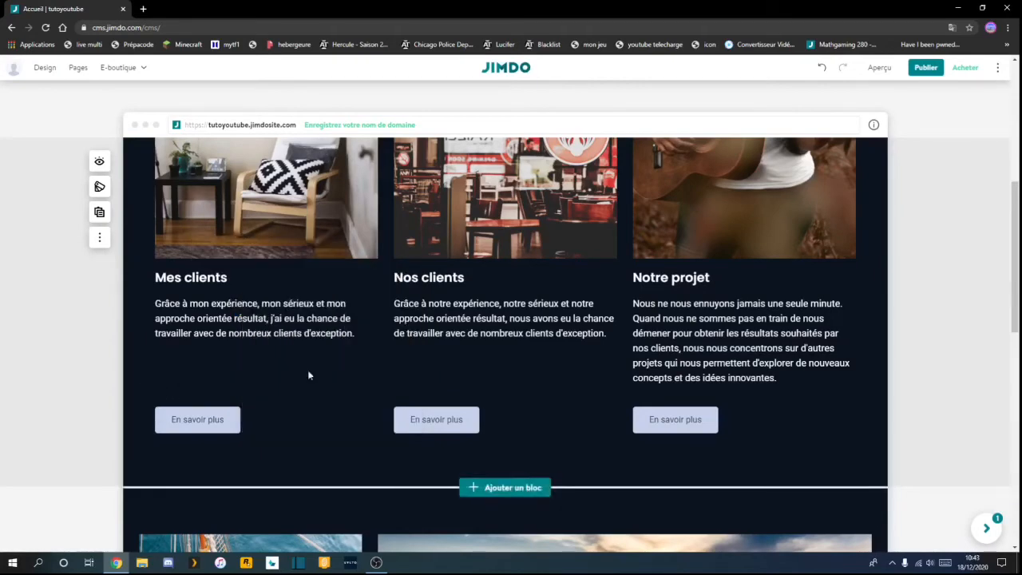
- Try centred and right alignment on the "En savoir plus" button under "Mes clients" and return it to left alignment
scroll(456, 343, "down", 1)
left_click(205, 315)
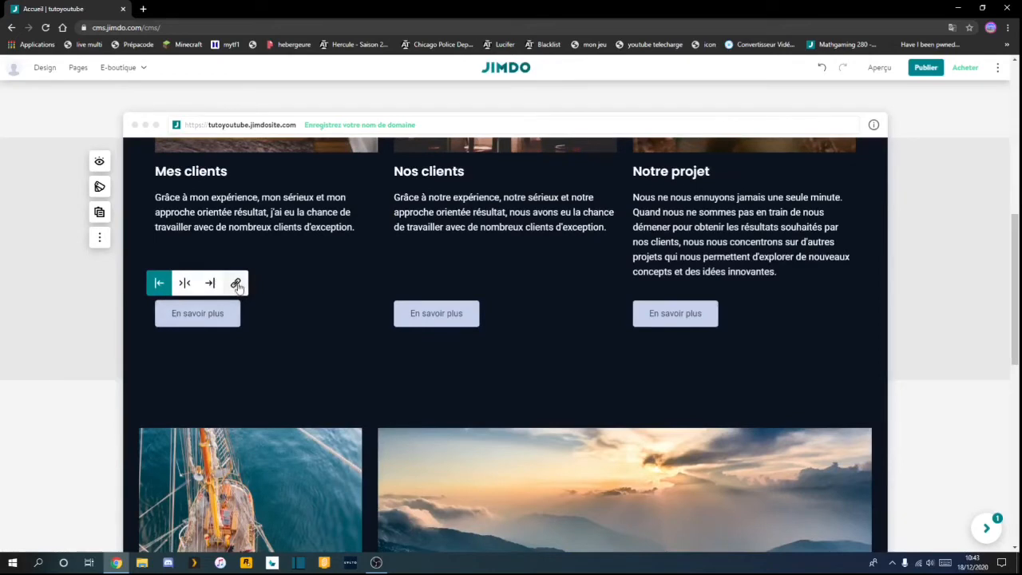
left_click(185, 283)
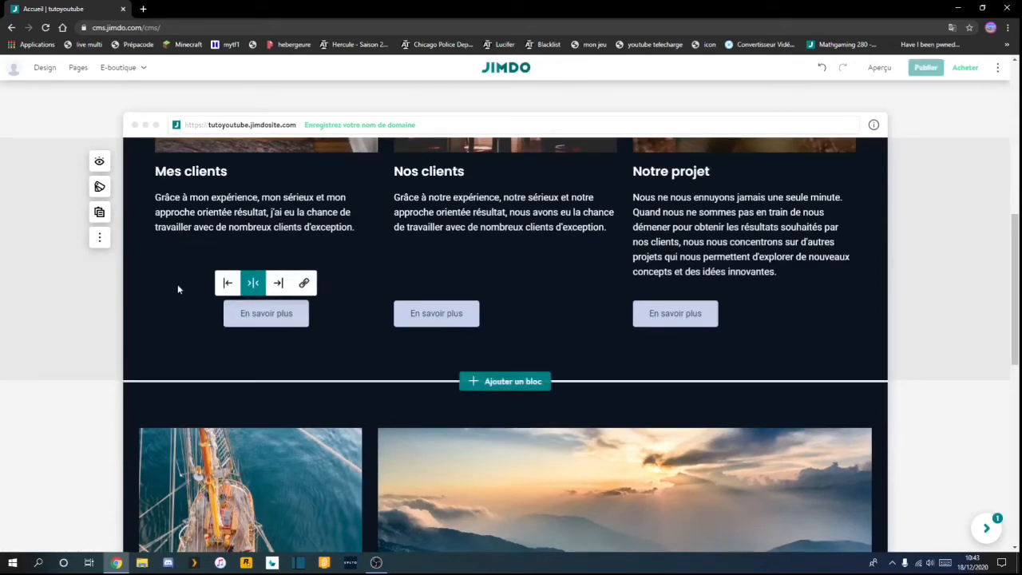
left_click(279, 288)
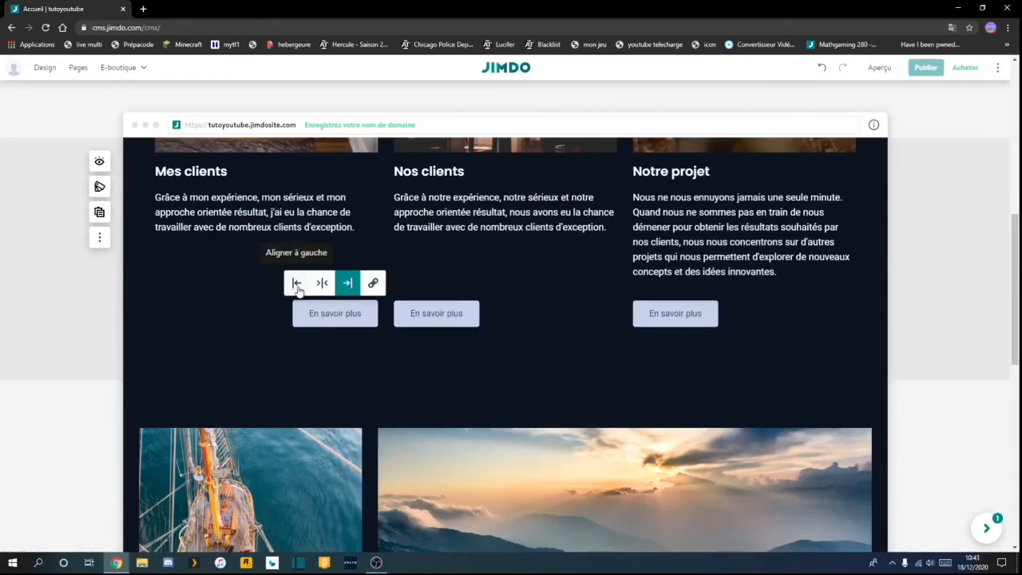
left_click(297, 287)
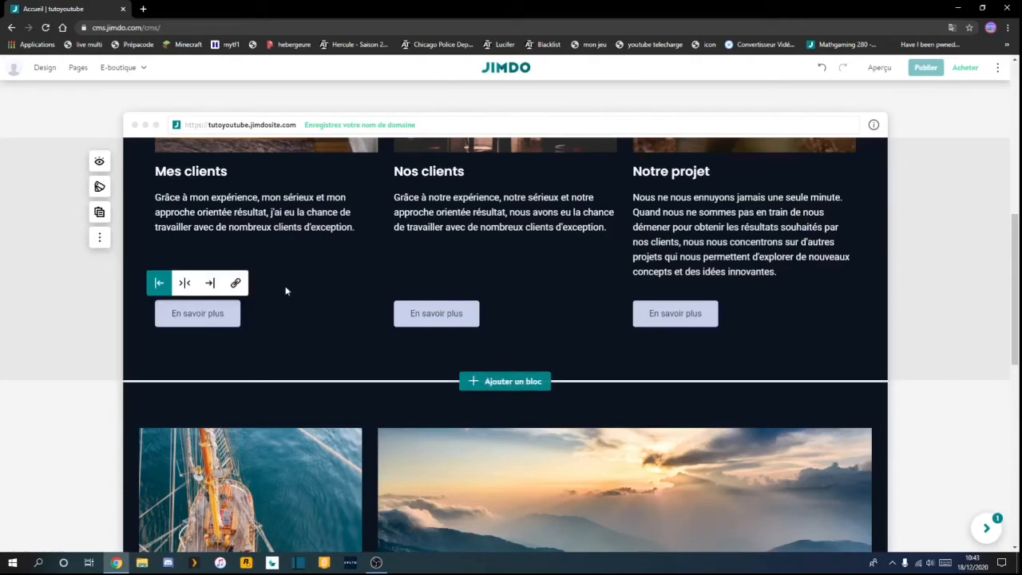
- Examine the link types available for the "En savoir plus" button under "Mes clients", without choosing one
left_click(236, 284)
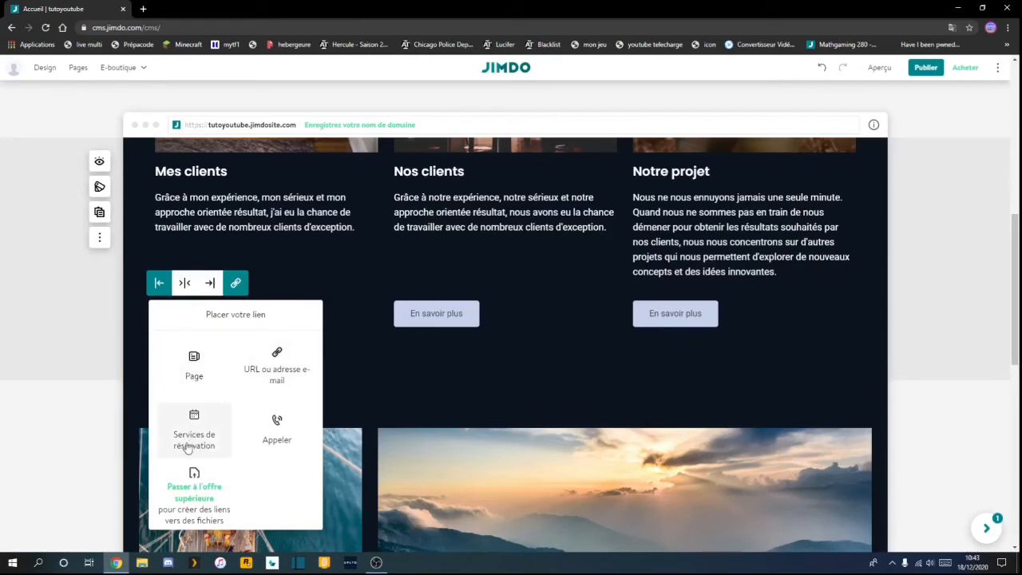
left_click(141, 361)
scroll(214, 376, "down", 1)
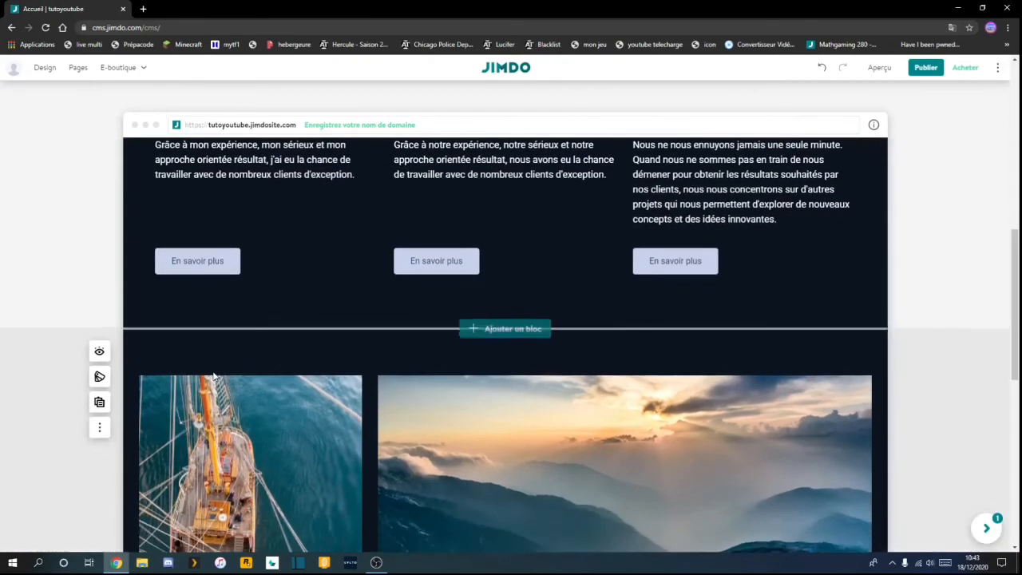
- Add the list block with small images and the entries "Notre équipe", "Nos clients" and "Notre but" above the "Qui sommes-nous ?" block
scroll(244, 364, "up", 5)
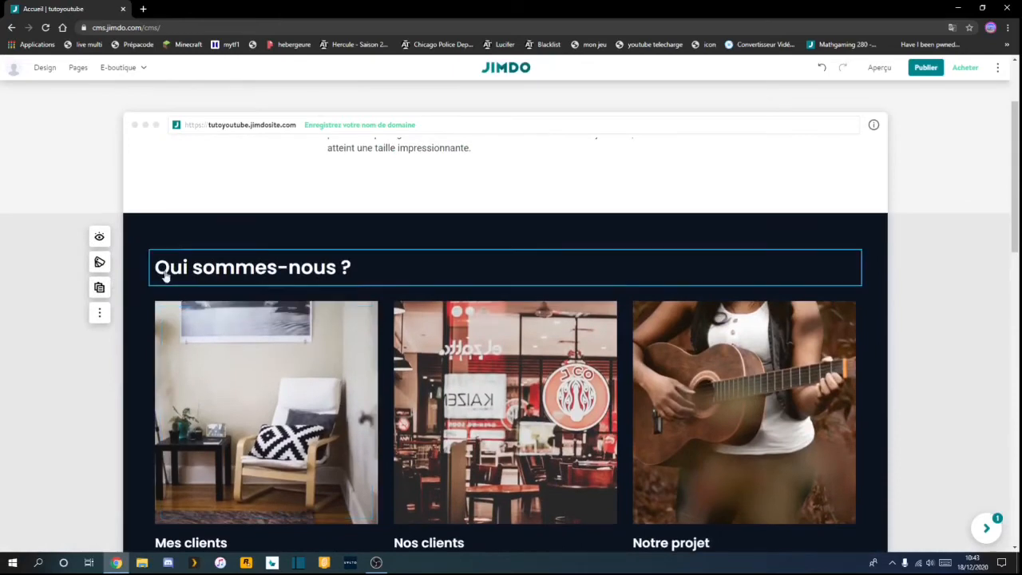
left_click(493, 214)
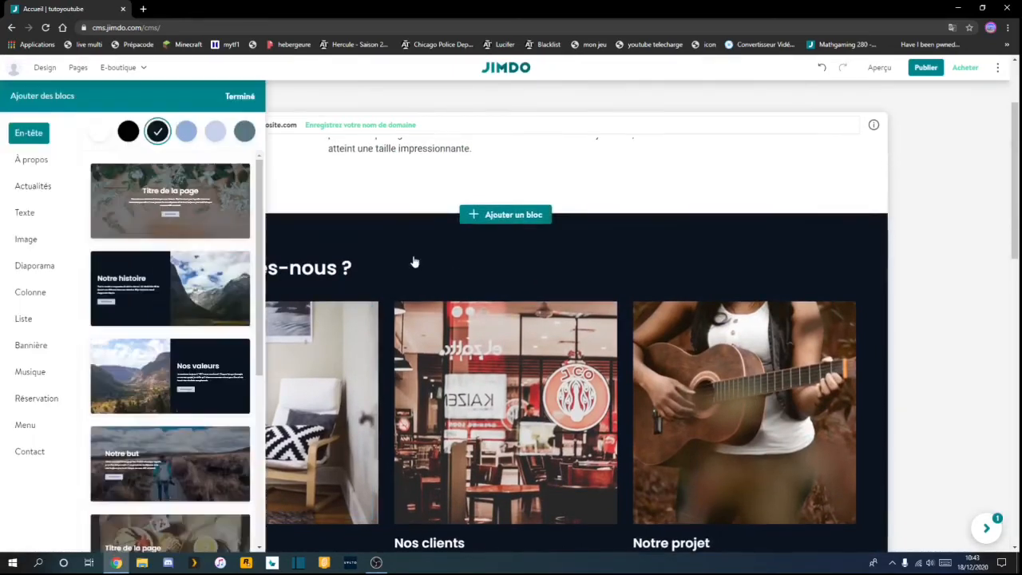
left_click(24, 319)
scroll(142, 291, "down", 5)
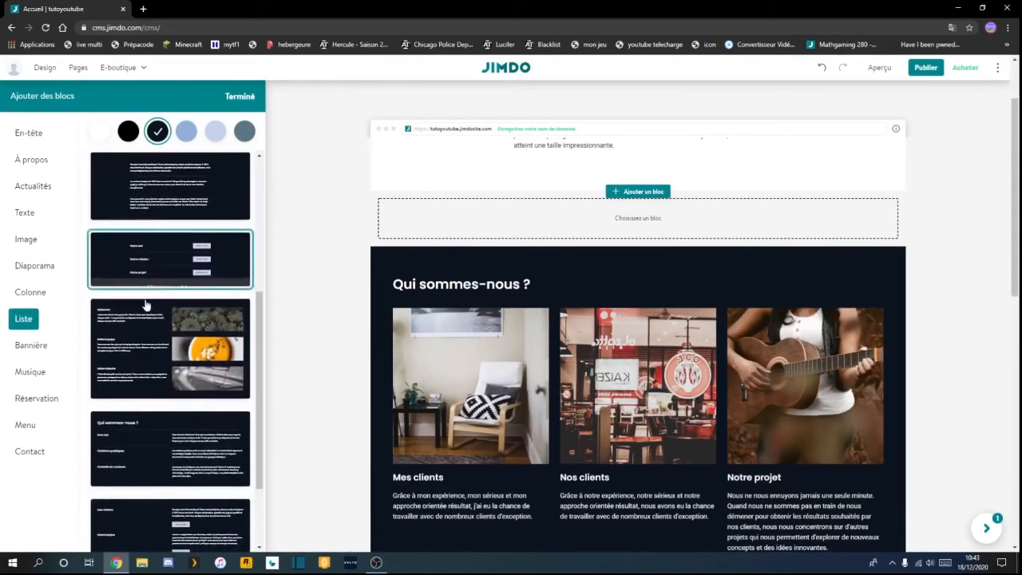
scroll(152, 319, "down", 3)
scroll(147, 283, "up", 5)
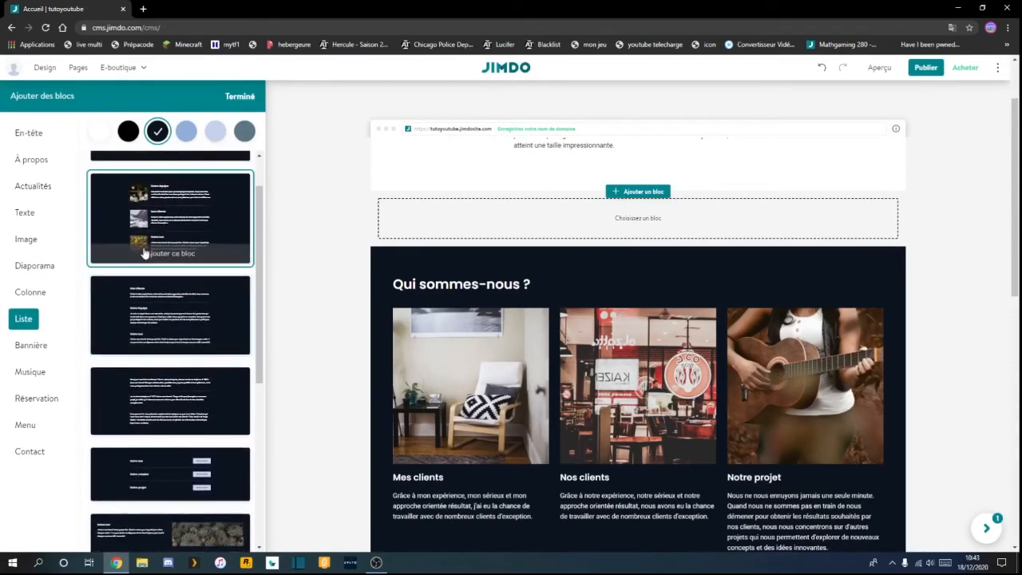
left_click(145, 253)
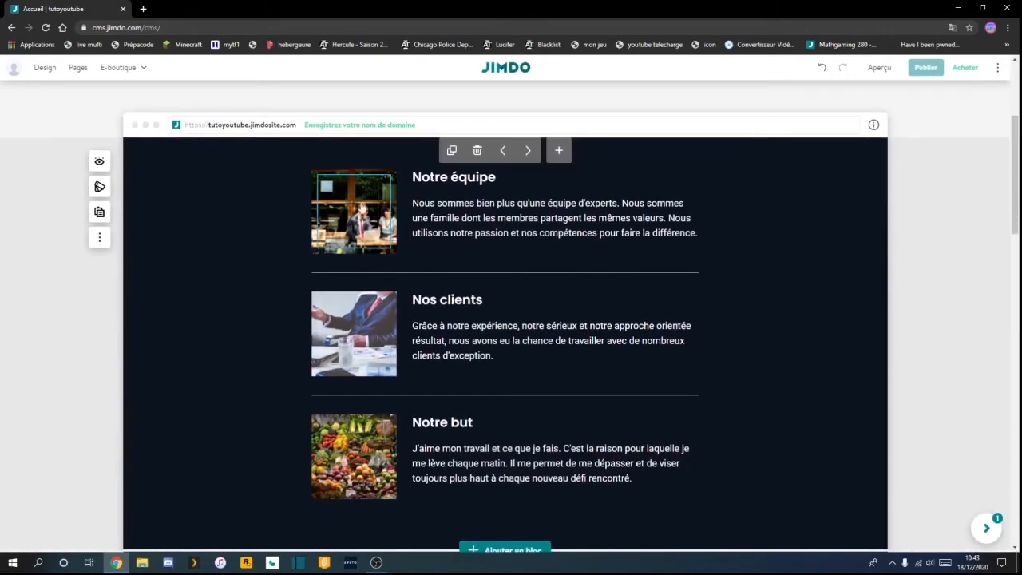
- Examine the editing options for the "Notre équipe" image and its paragraph in the list block
left_click(363, 205)
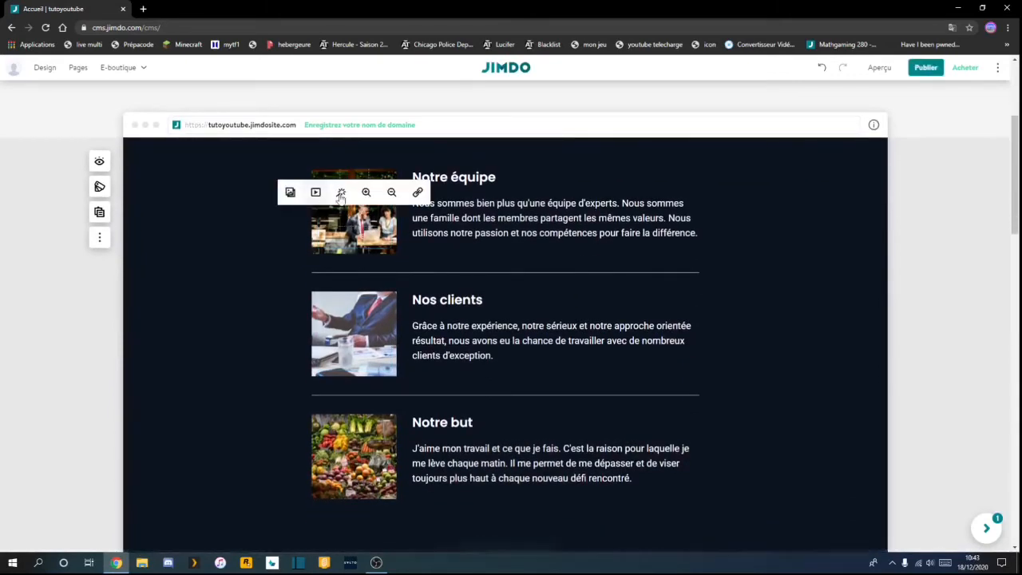
left_click(451, 218)
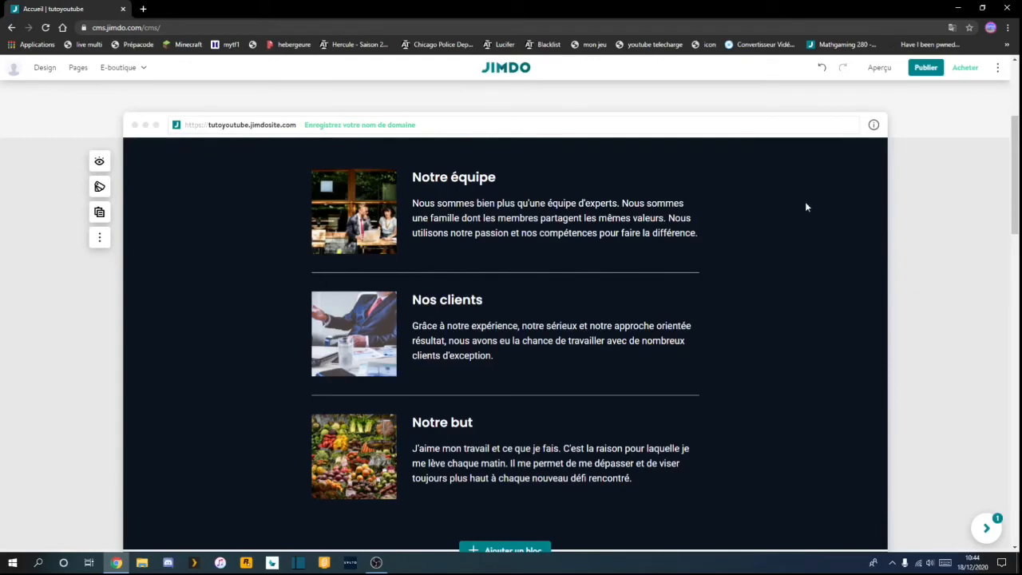
scroll(416, 388, "down", 2)
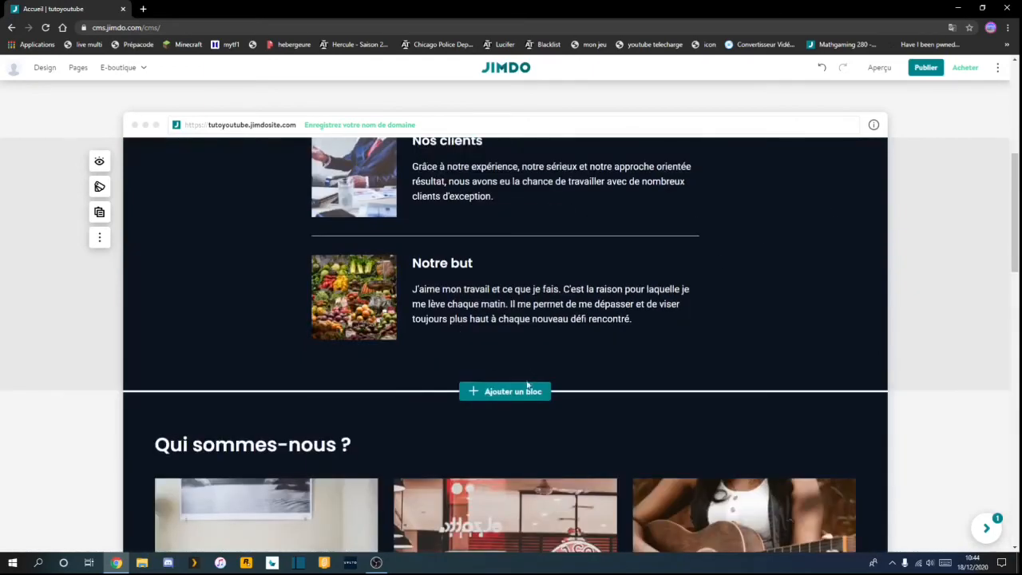
scroll(754, 240, "up", 2)
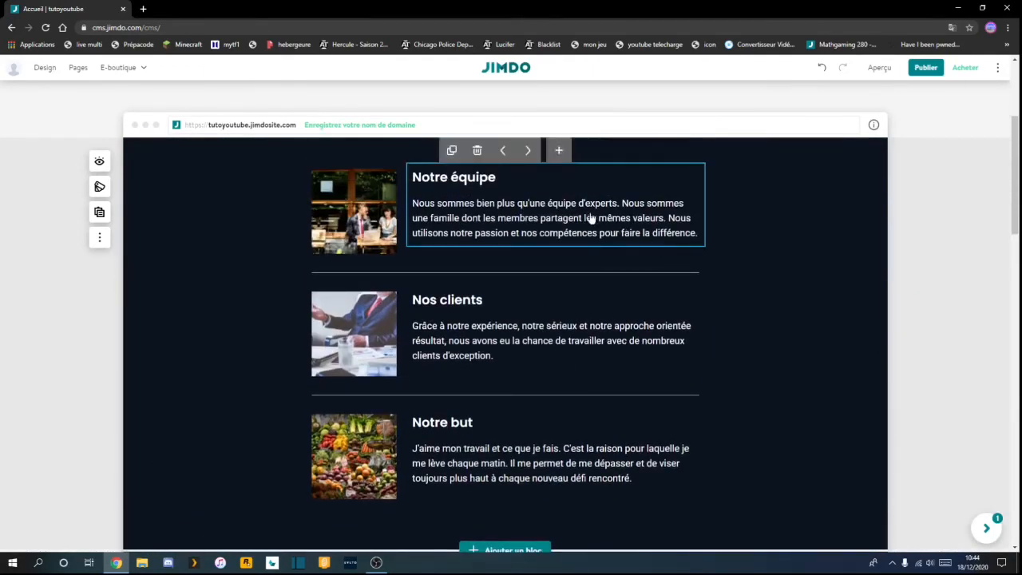
- Browse the Jimdo photos and the site's own image library for a new list entry at "Notre équipe", without adding any image
left_click(558, 151)
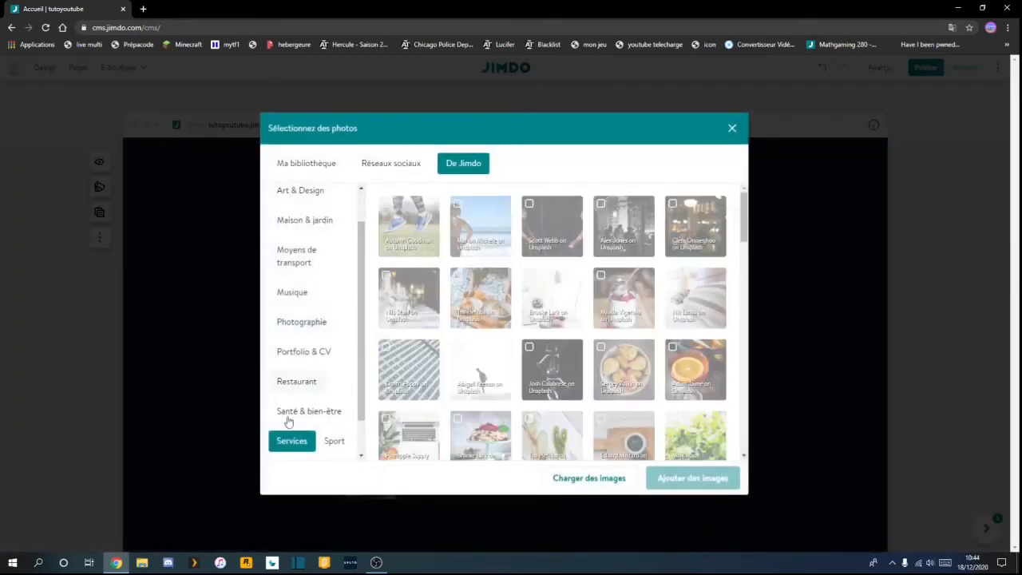
scroll(289, 422, "down", 1)
scroll(296, 411, "up", 3)
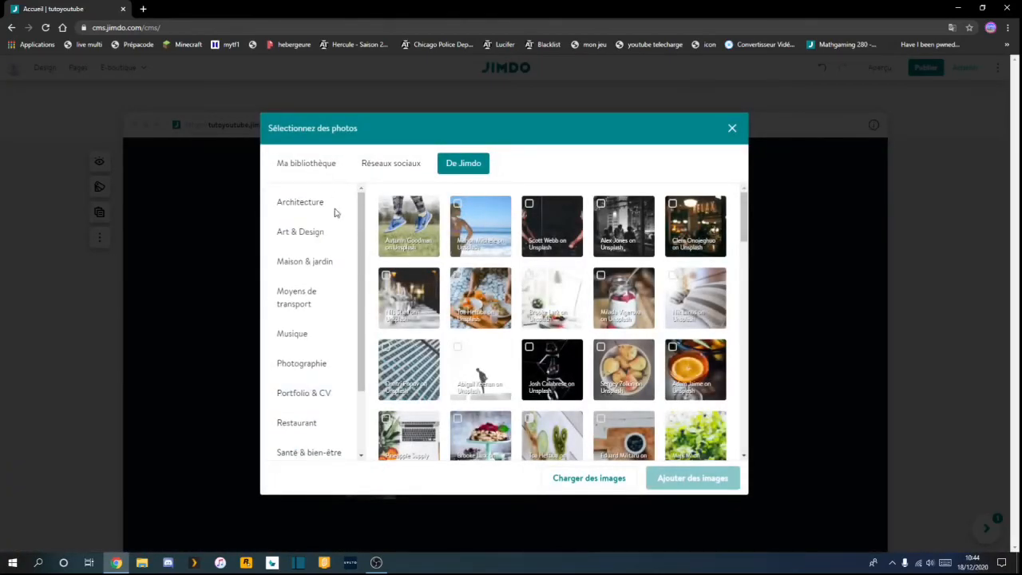
left_click(306, 163)
left_click(731, 127)
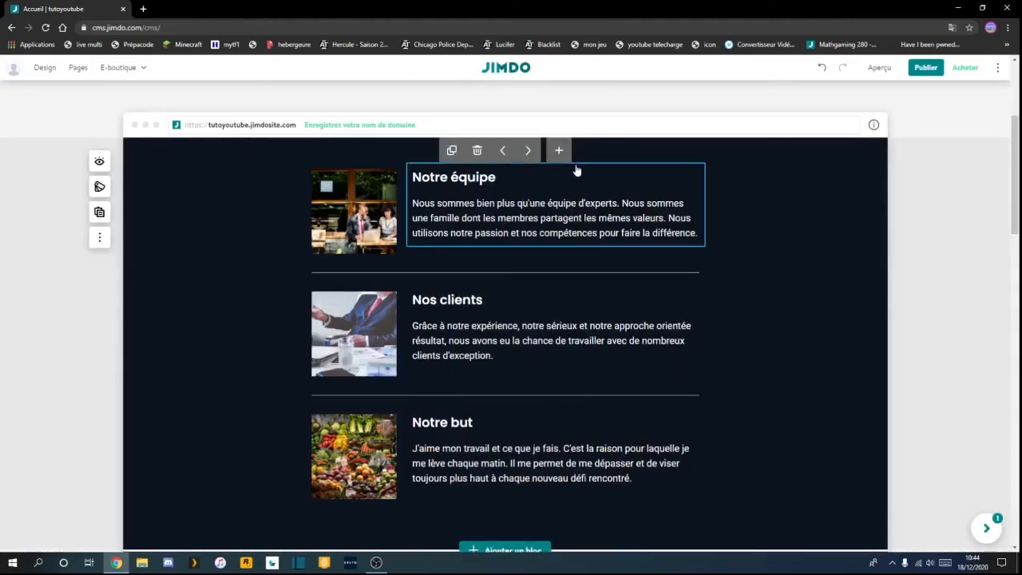
left_click(560, 153)
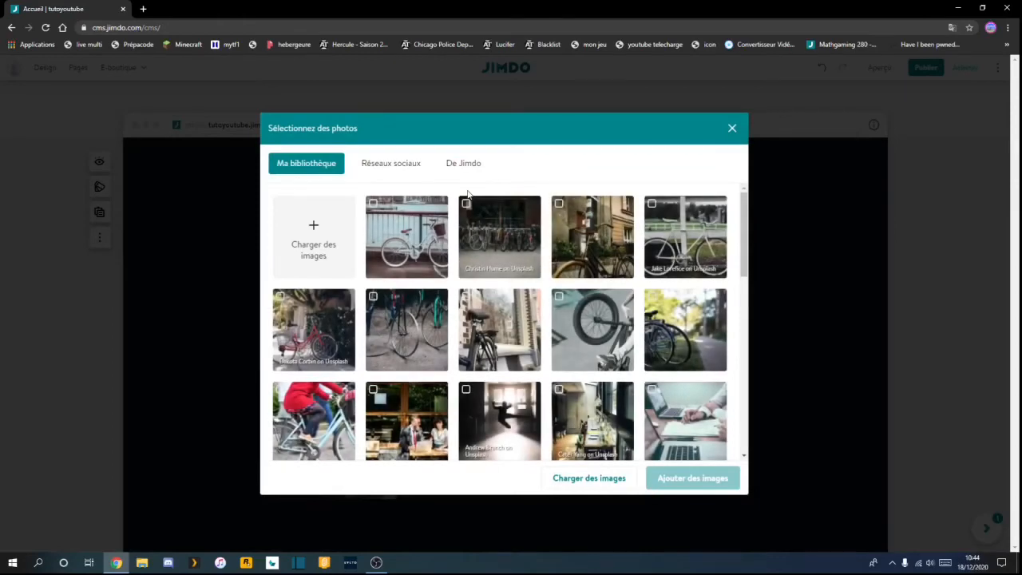
scroll(495, 240, "down", 2)
left_click(732, 129)
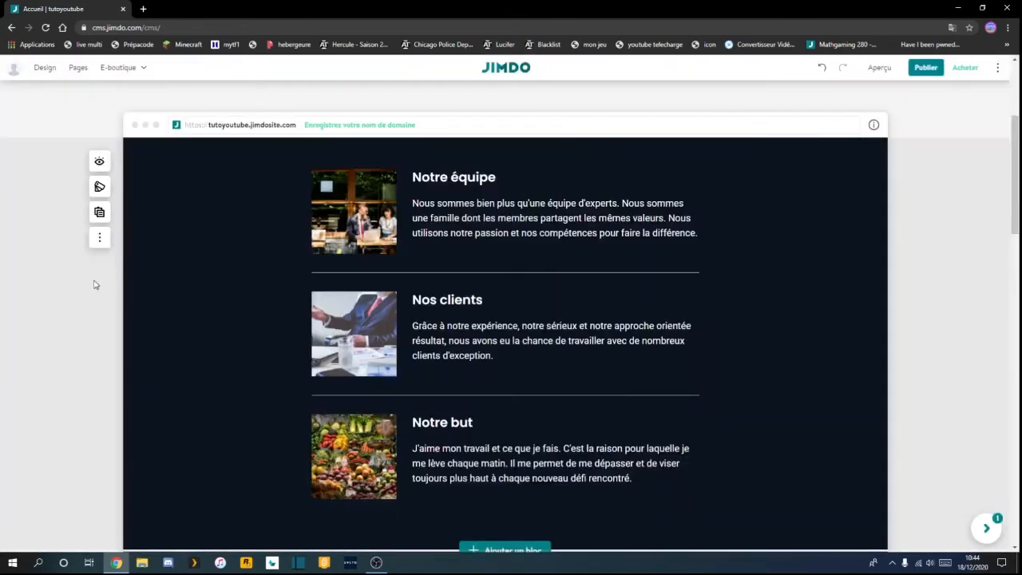
- Review the home page from the introductory text through the "Notre équipe" list to the "Qui sommes-nous ?" columns
scroll(259, 274, "up", 3)
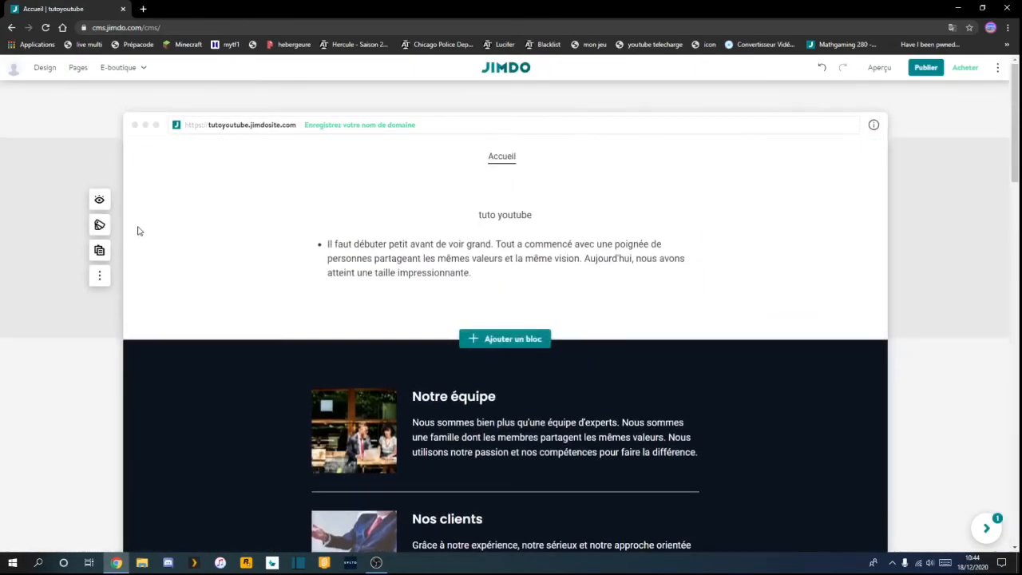
scroll(216, 300, "down", 2)
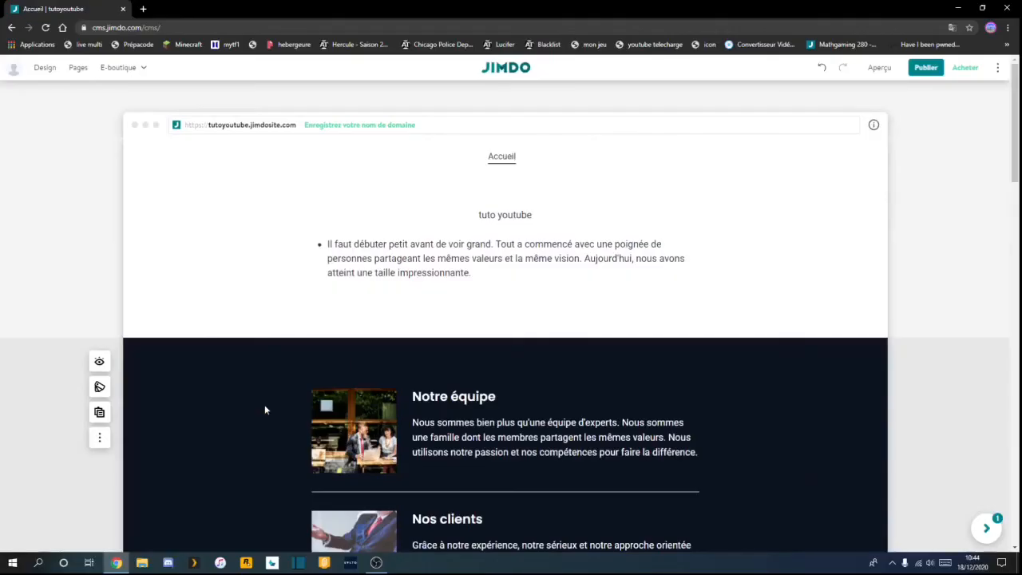
scroll(271, 414, "down", 3)
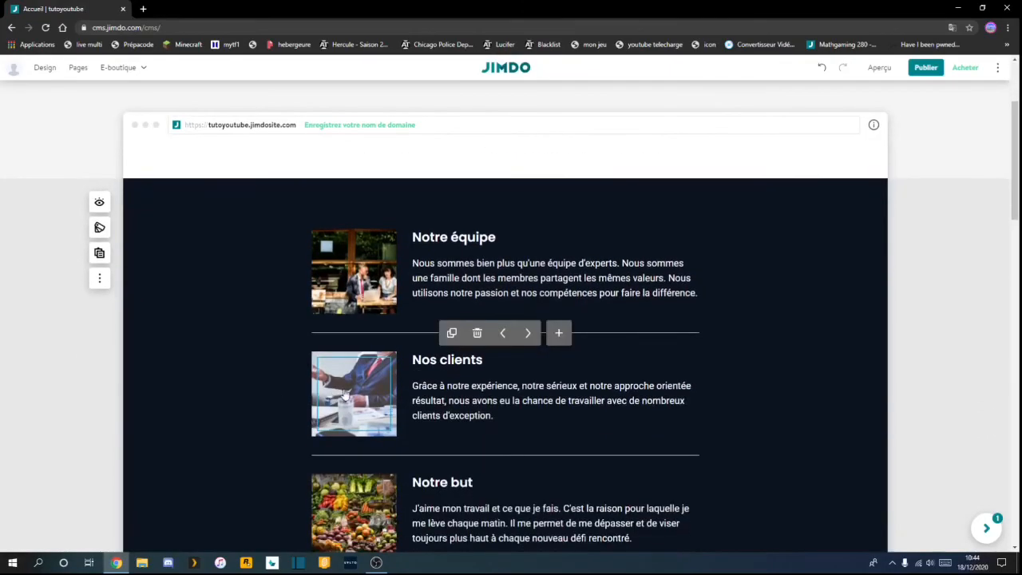
left_click(408, 275)
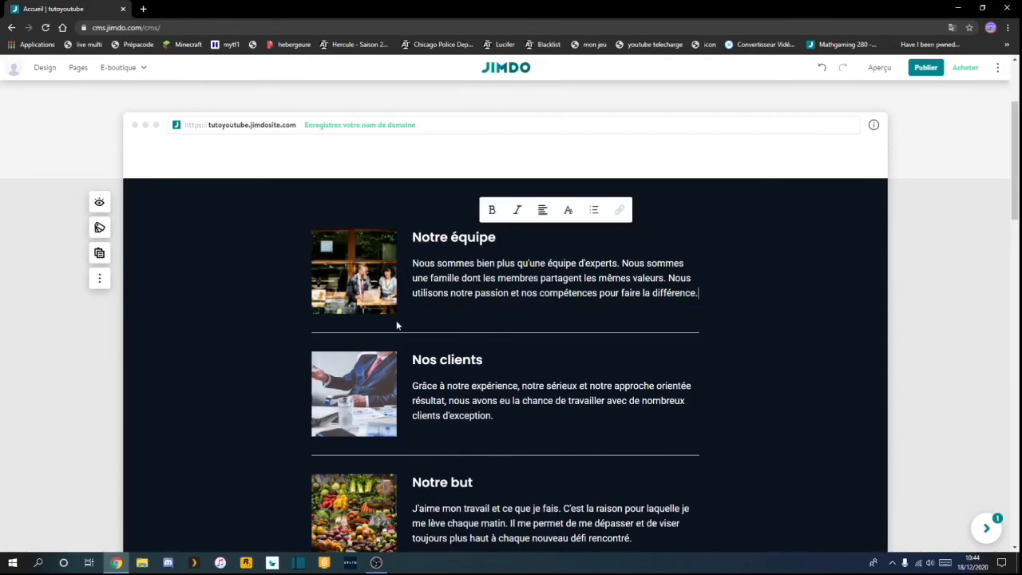
scroll(396, 324, "down", 3)
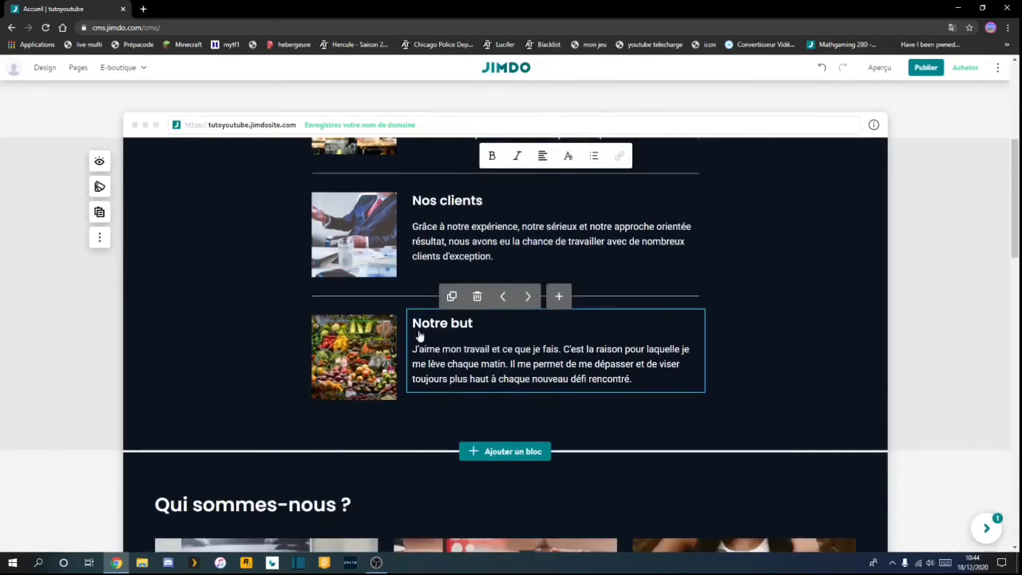
scroll(246, 371, "down", 3)
scroll(246, 372, "down", 2)
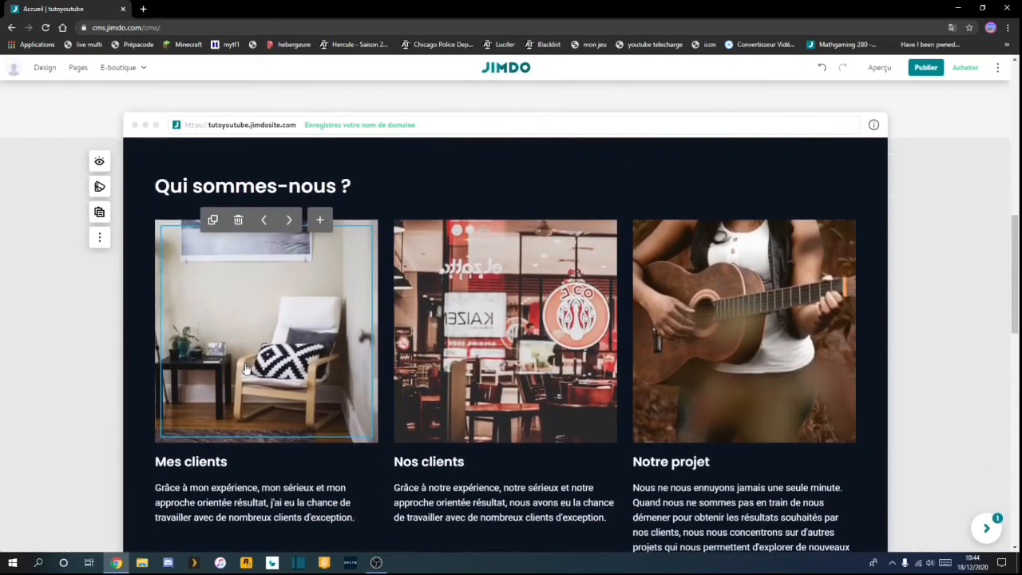
left_click(376, 562)
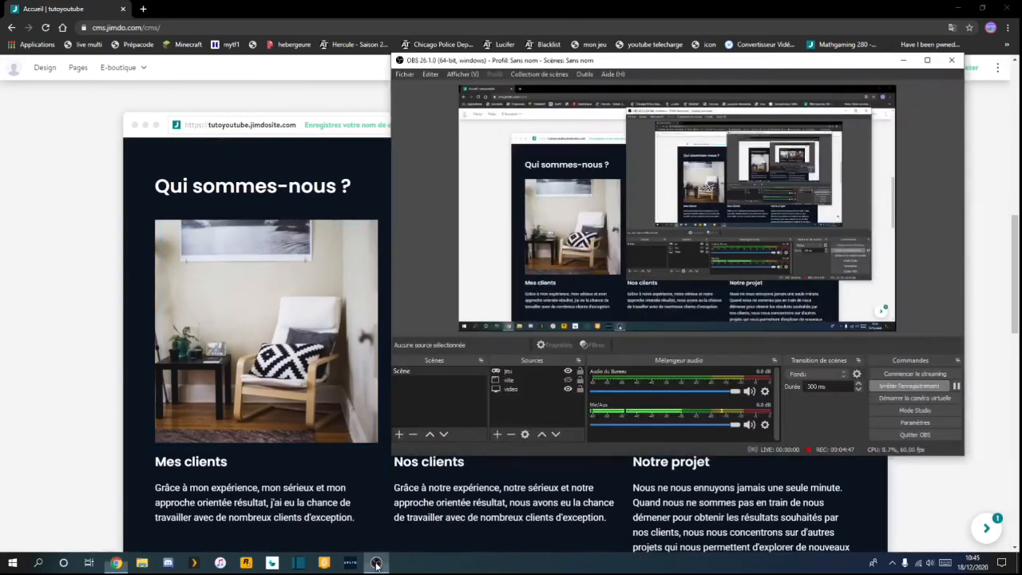